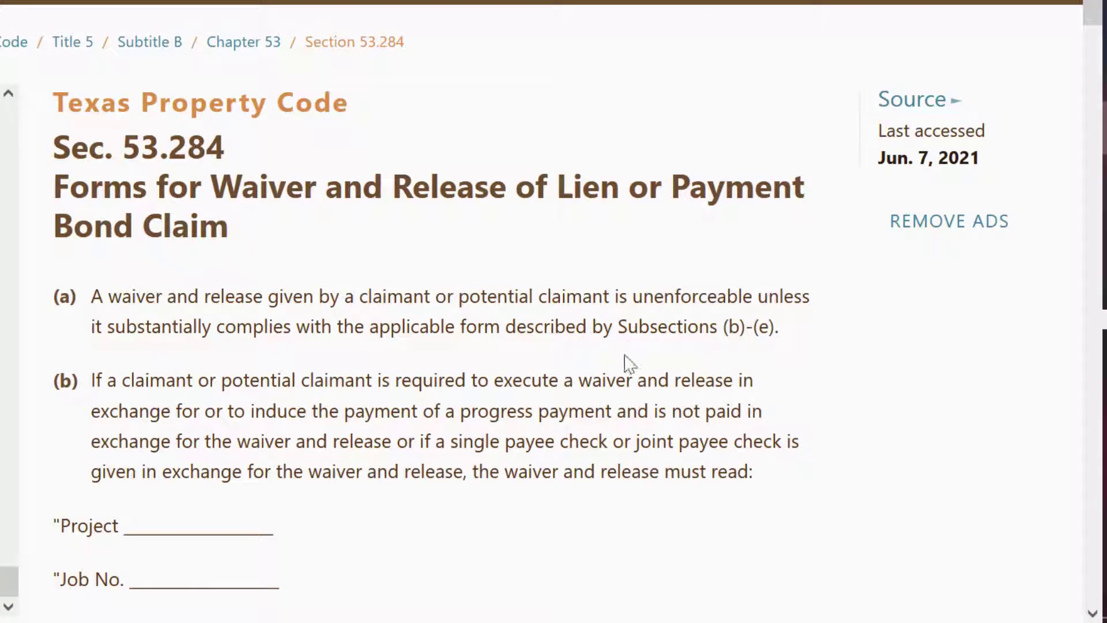
Scroll through the subsection (b) progress-payment waiver wording, from Project and Job No. to the signature lines.
scroll(629, 362, down, 2)
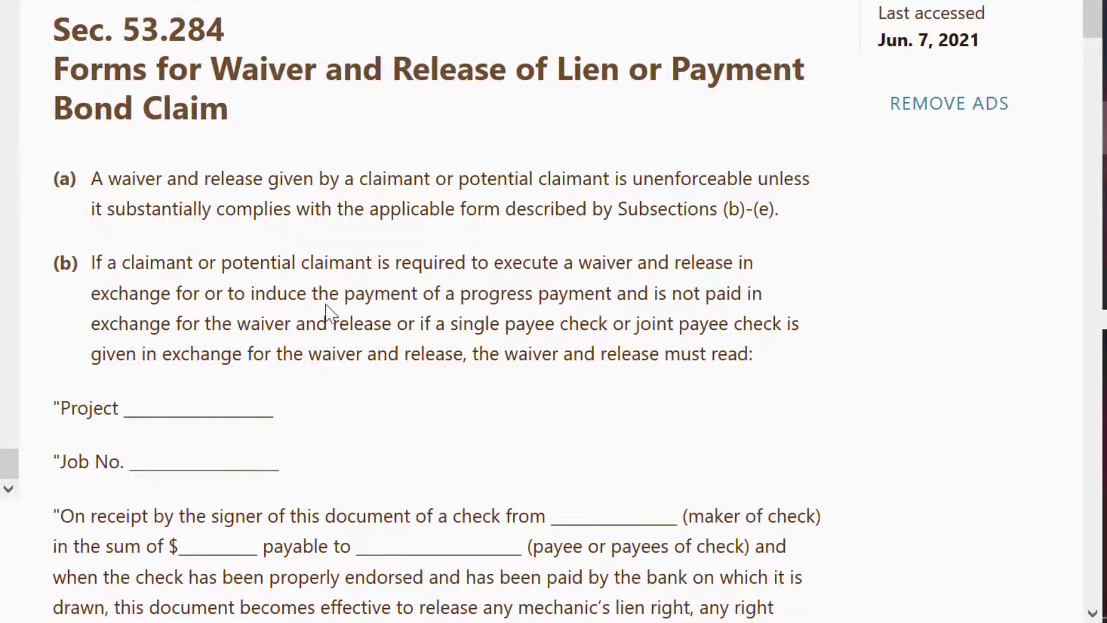
scroll(326, 306, down, 2)
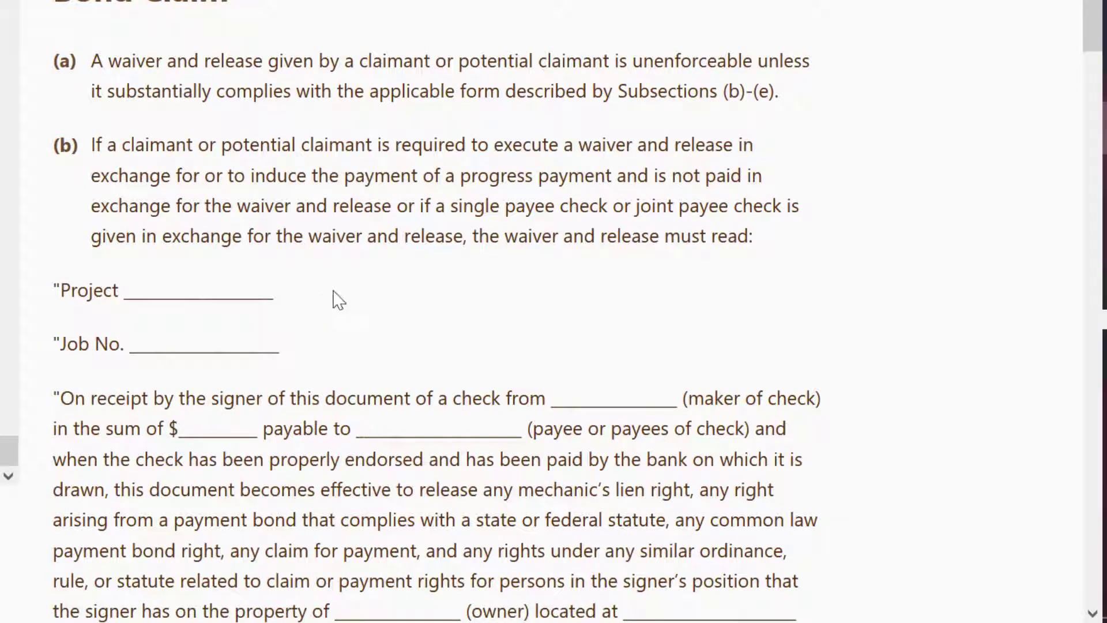
scroll(335, 299, down, 2)
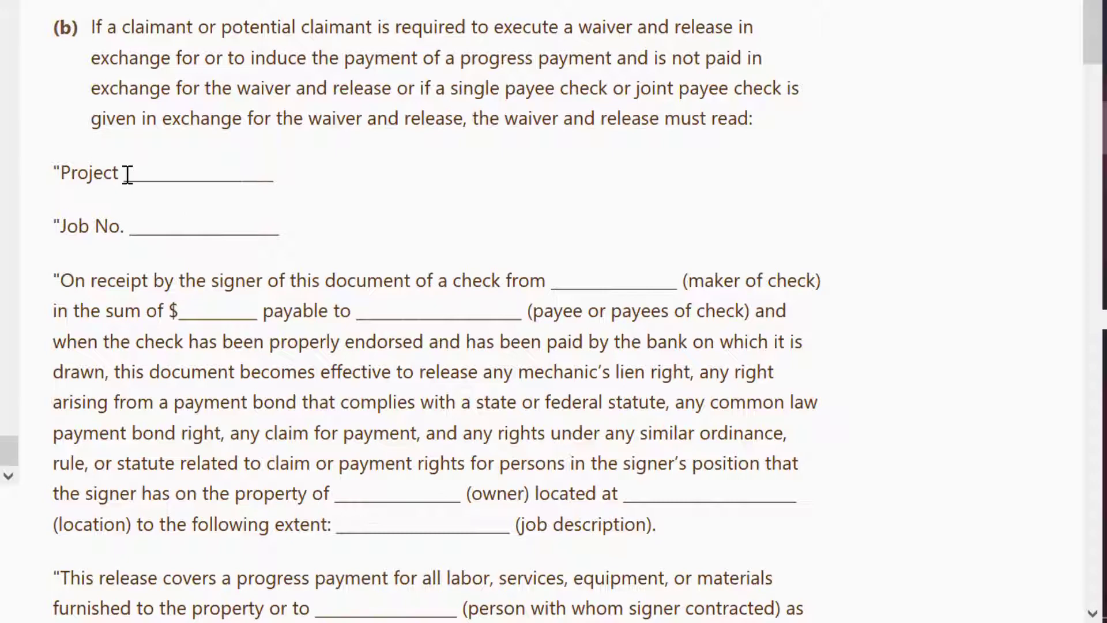
scroll(472, 279, down, 4)
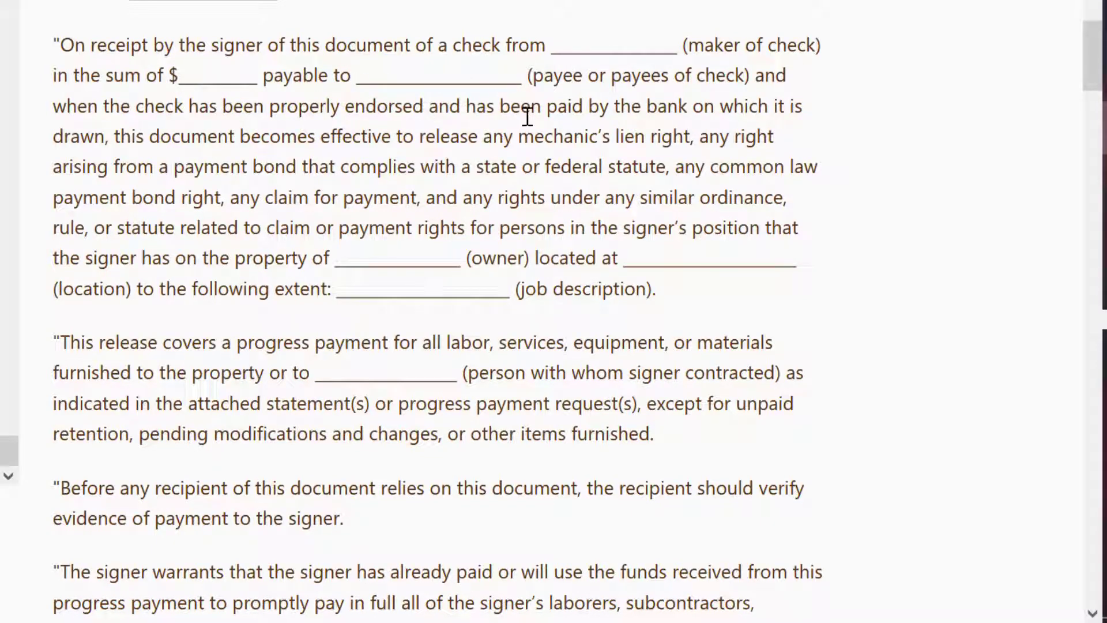
scroll(525, 121, down, 2)
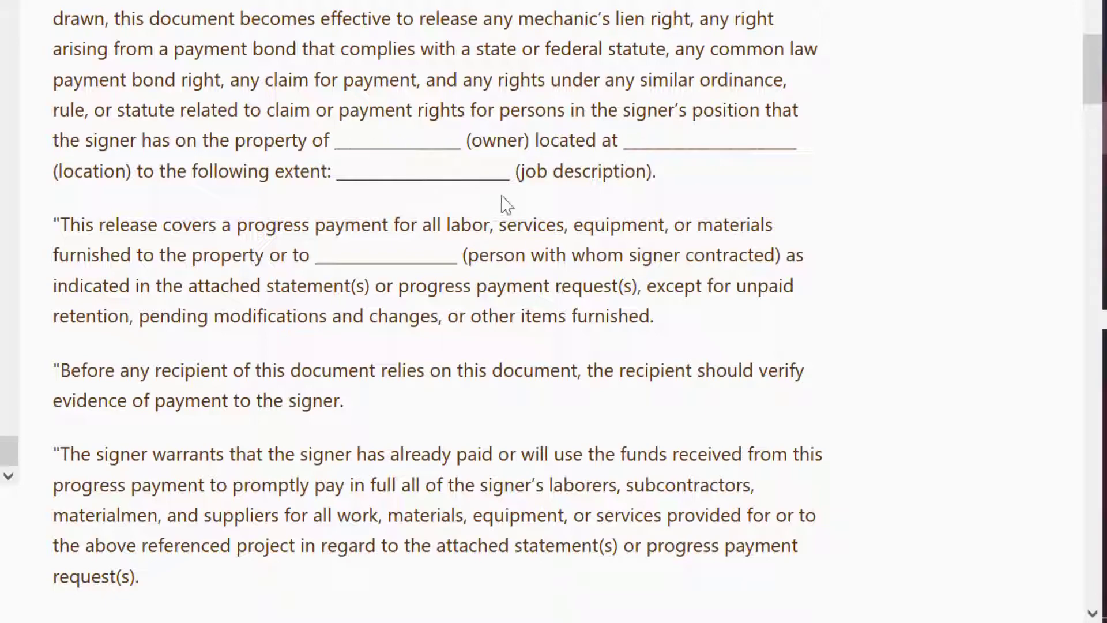
scroll(467, 316, down, 5)
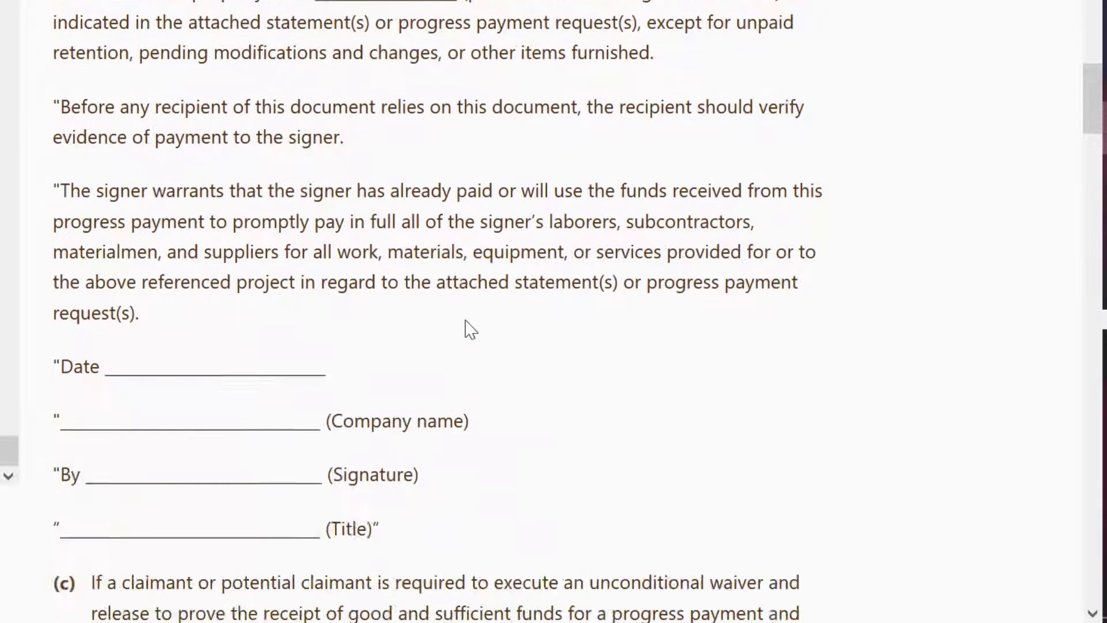
scroll(467, 326, down, 2)
scroll(466, 320, up, 8)
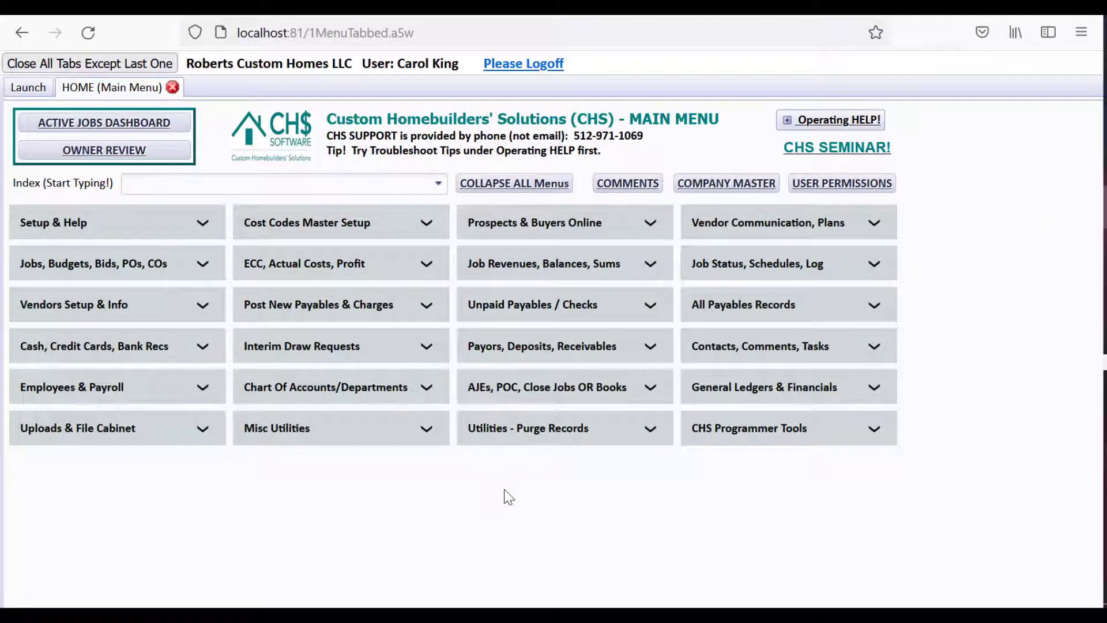
Reach Waivers Of Lien through the 'wai' Index search, then through Vendors Setup & Info on the Main Menu.
click(354, 181)
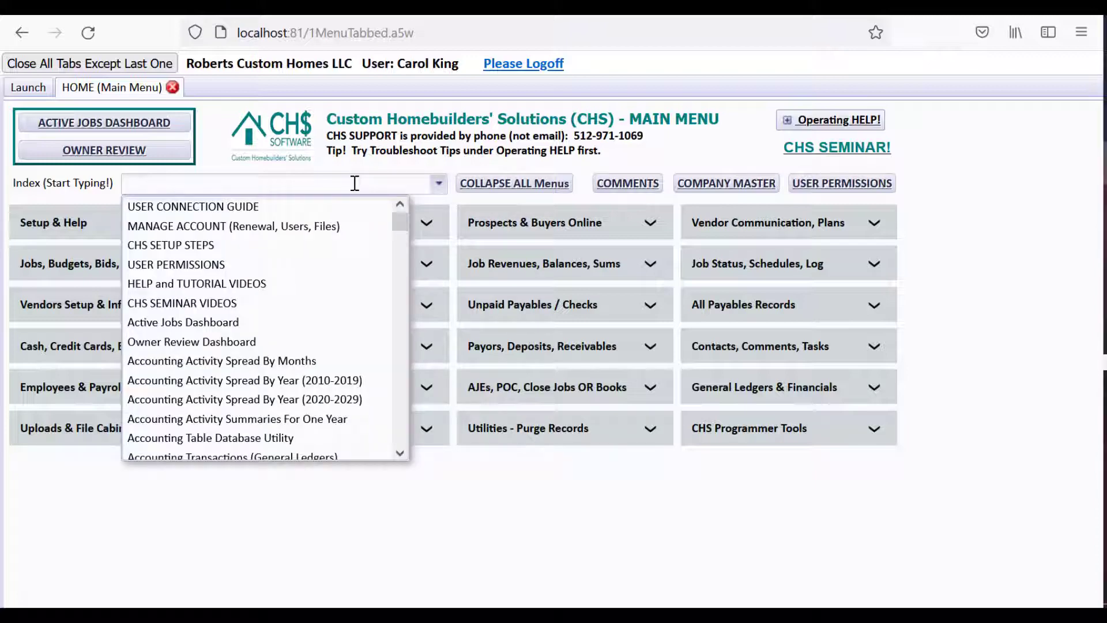
text(wai)
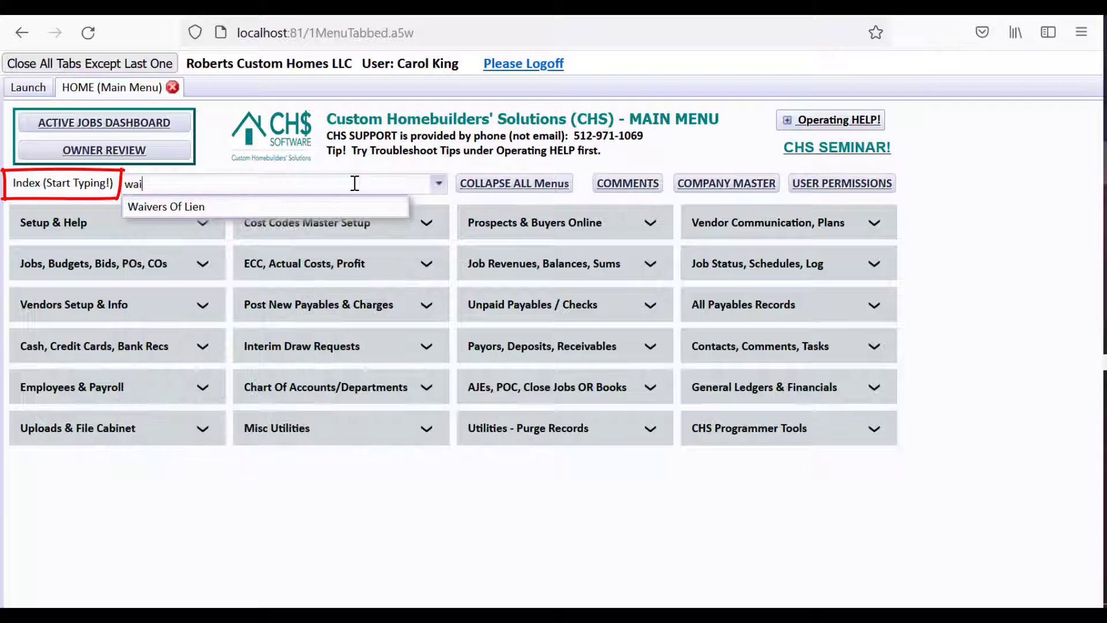
click(338, 209)
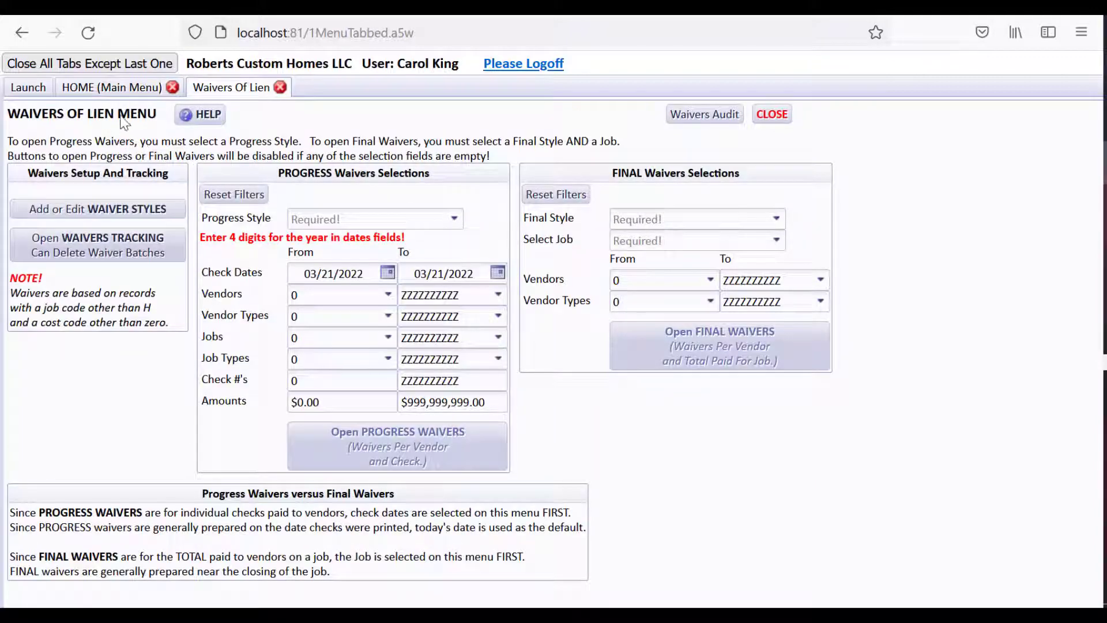
click(118, 89)
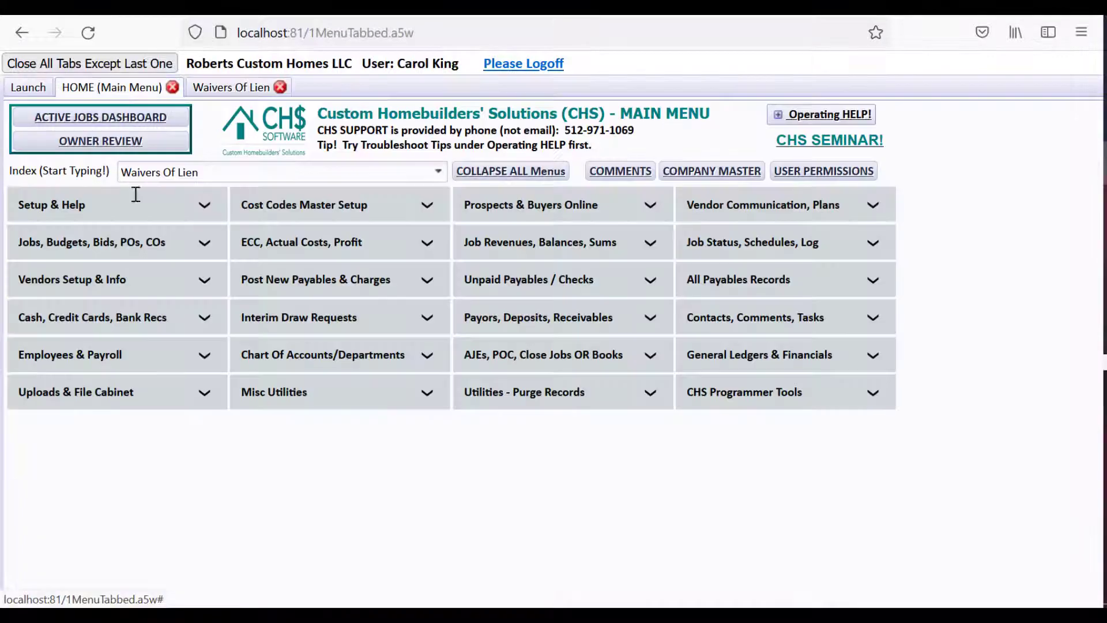
click(172, 275)
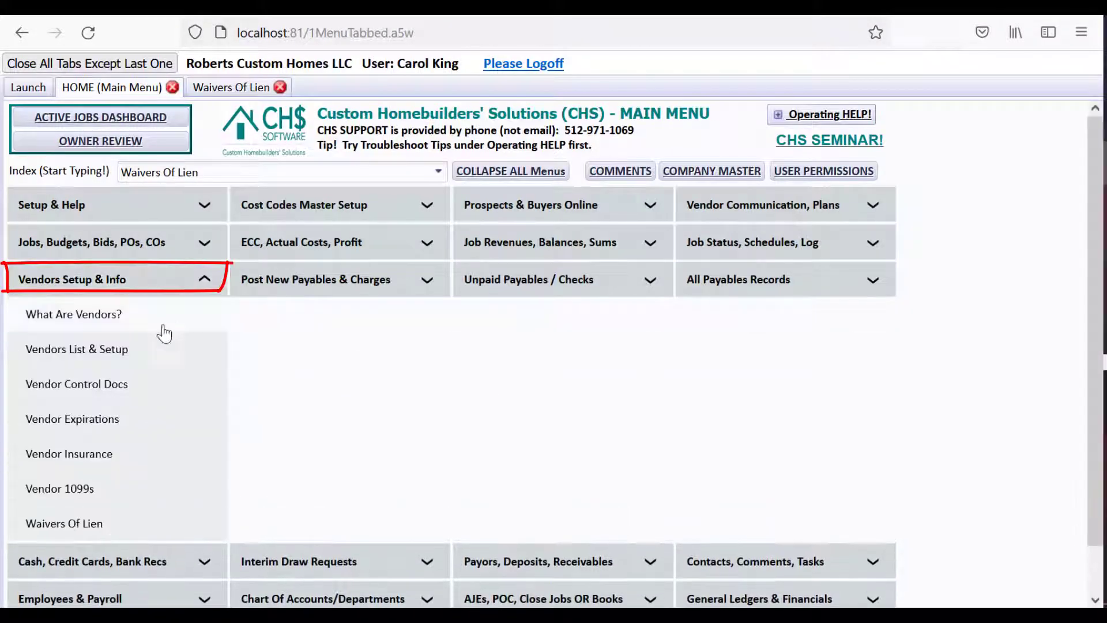
click(92, 526)
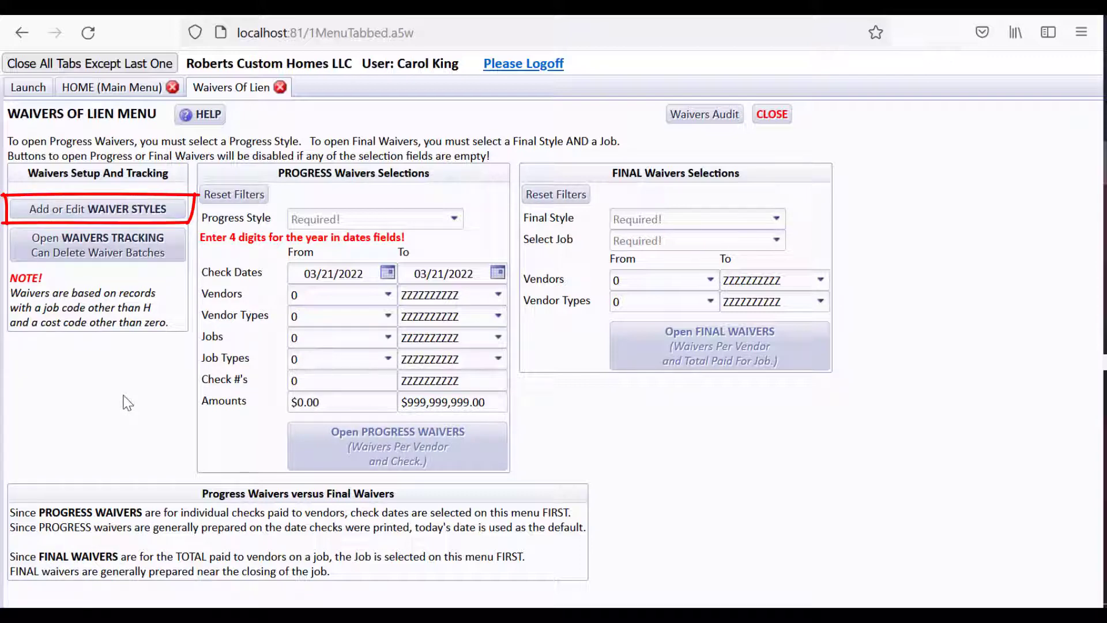
Open Add or Edit WAIVER STYLES to list the 7 existing waiver styles.
click(125, 213)
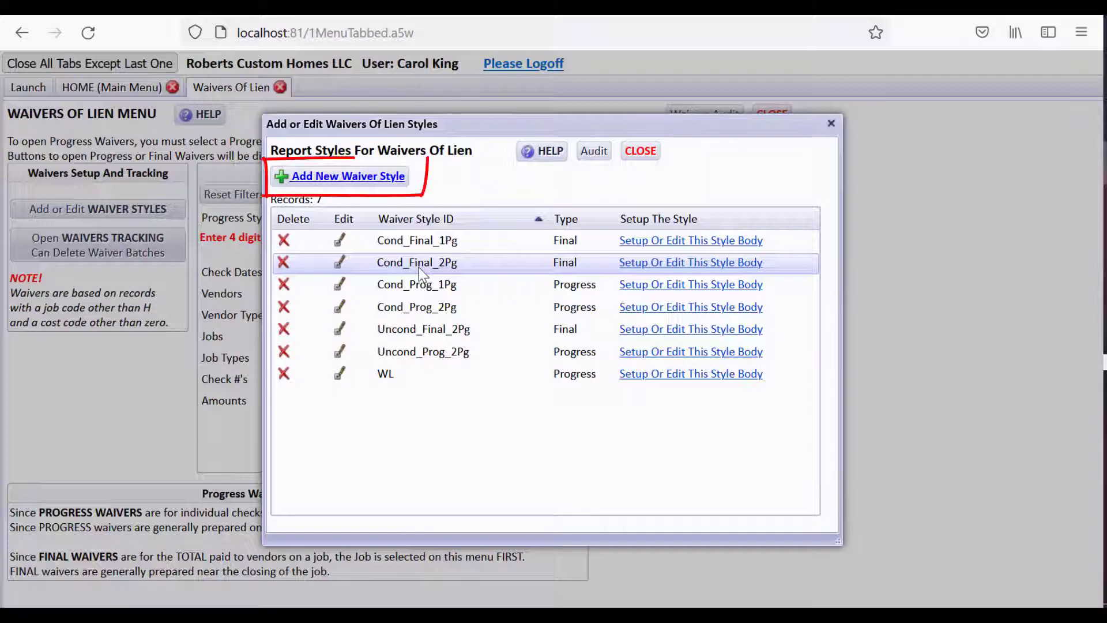
click(385, 181)
drag(584, 257, 844, 242)
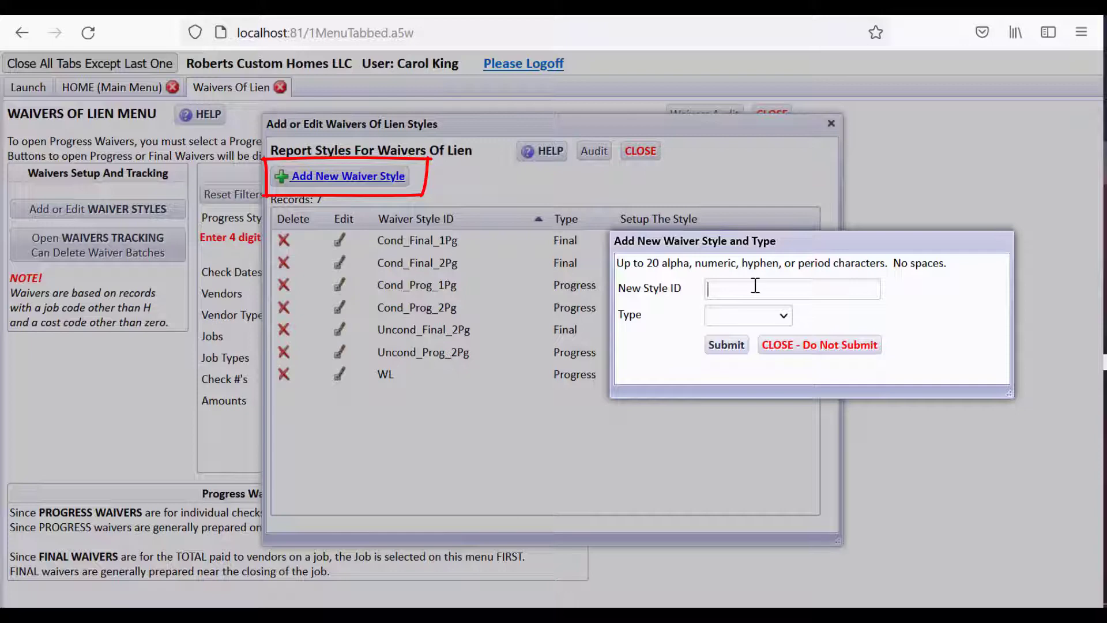
click(782, 317)
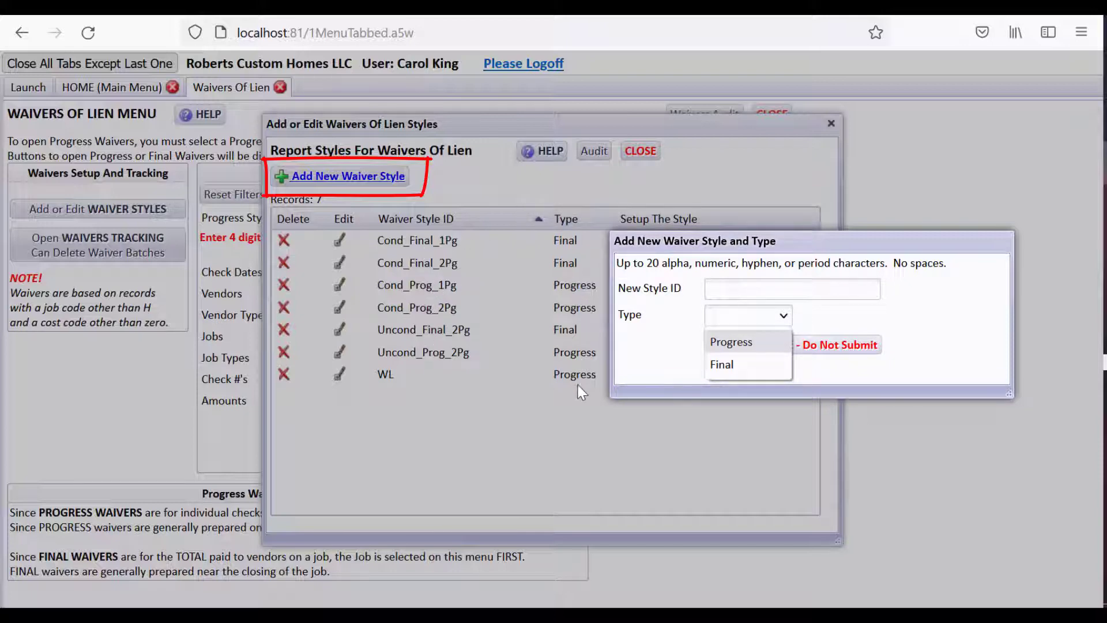
click(863, 355)
click(862, 355)
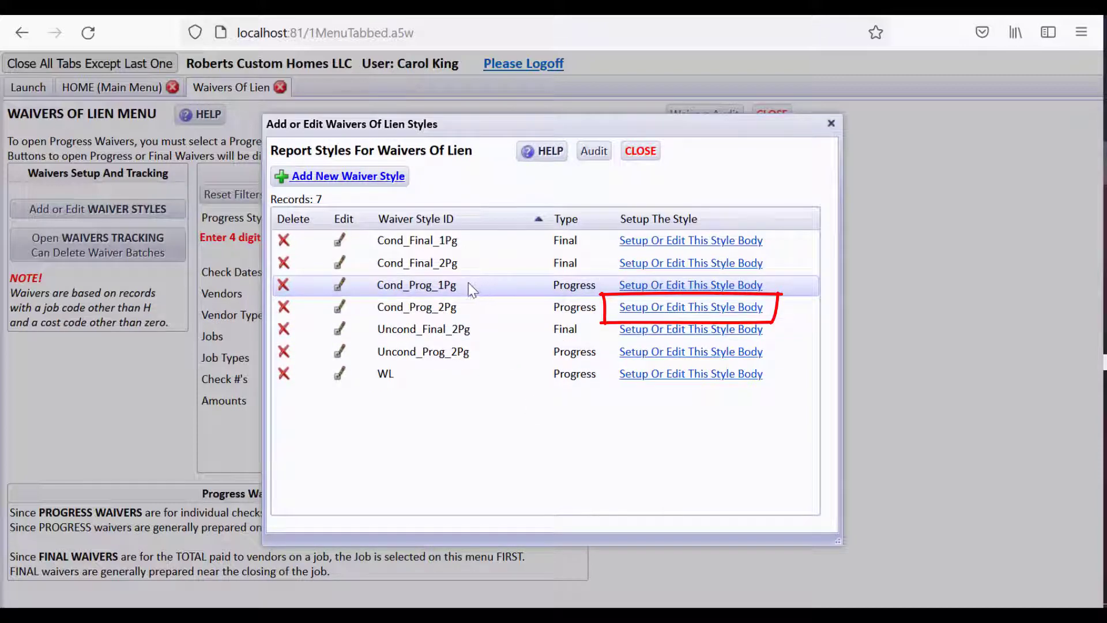
click(451, 313)
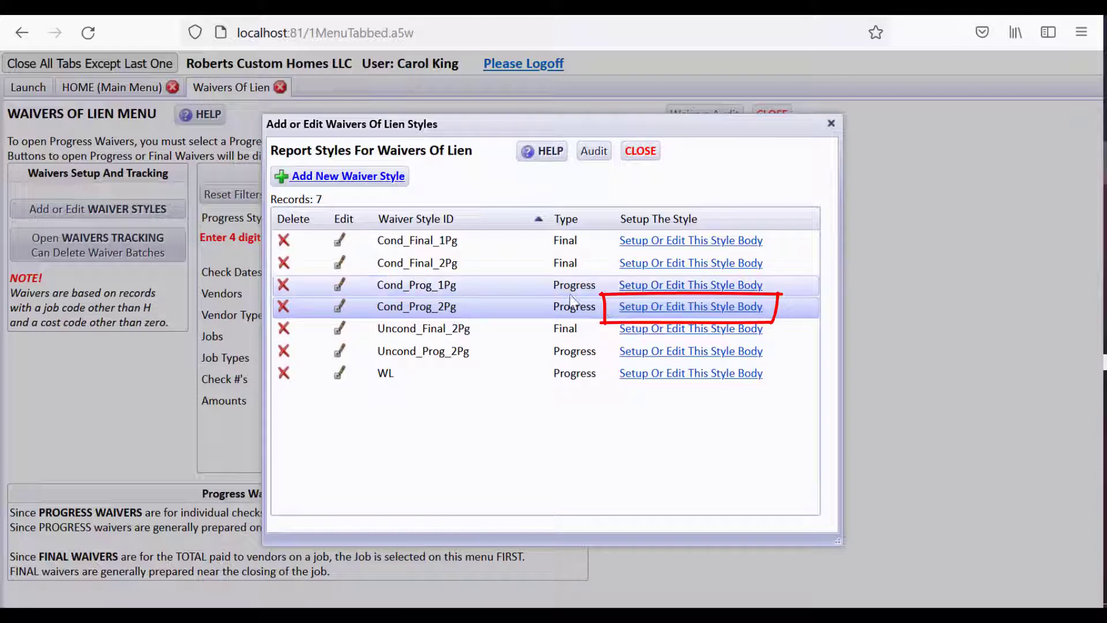
Open the Cond_Prog_2Pg style body setup and view its Title (Required) text.
click(676, 308)
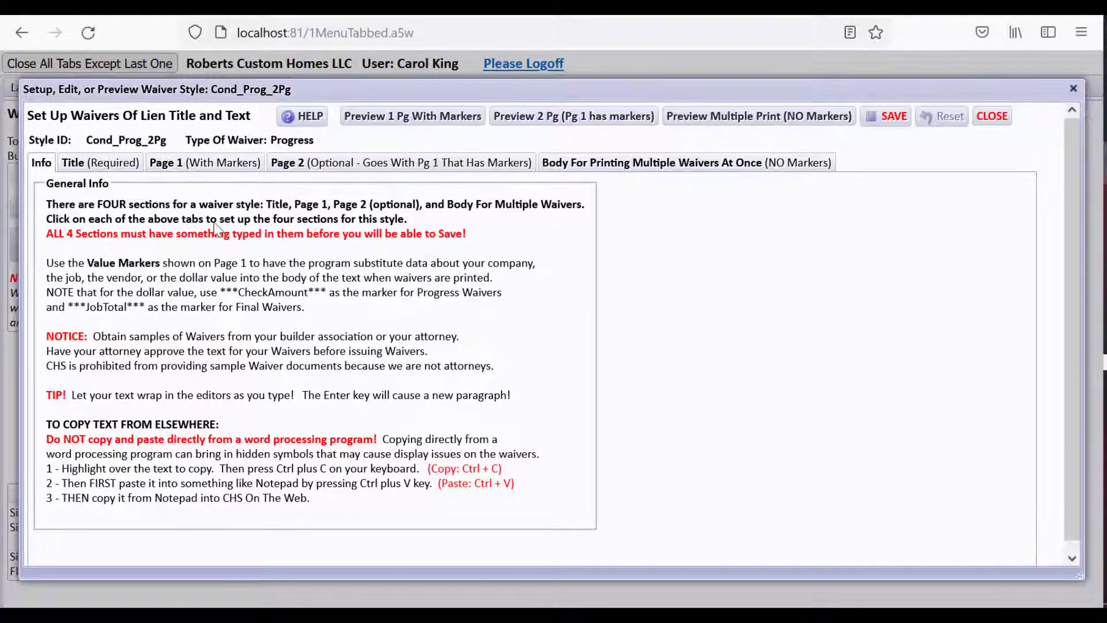
click(99, 162)
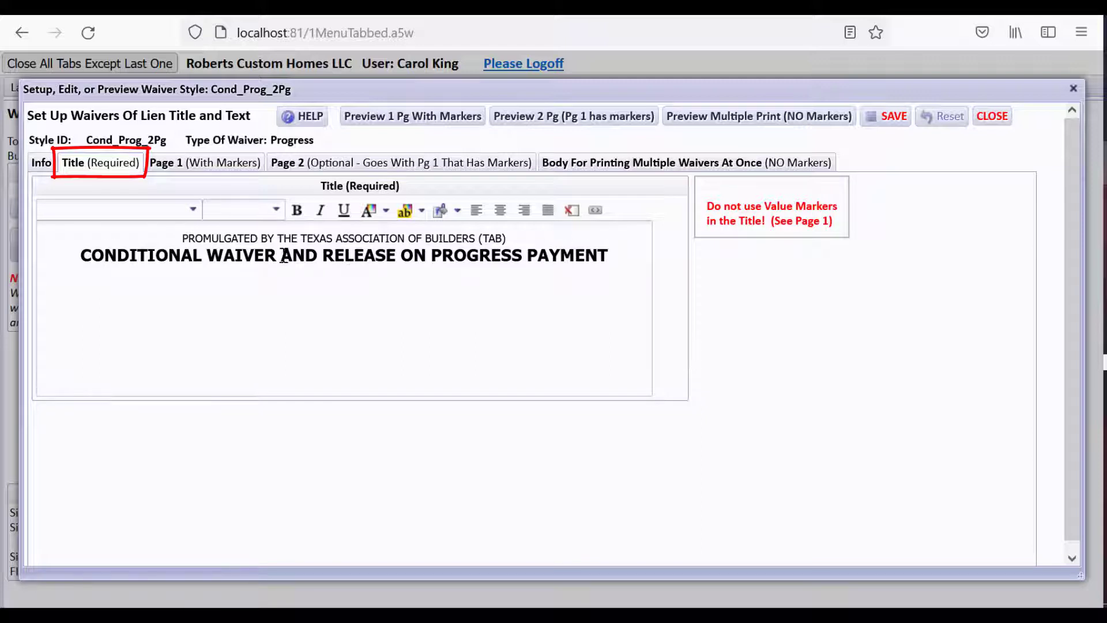
click(195, 241)
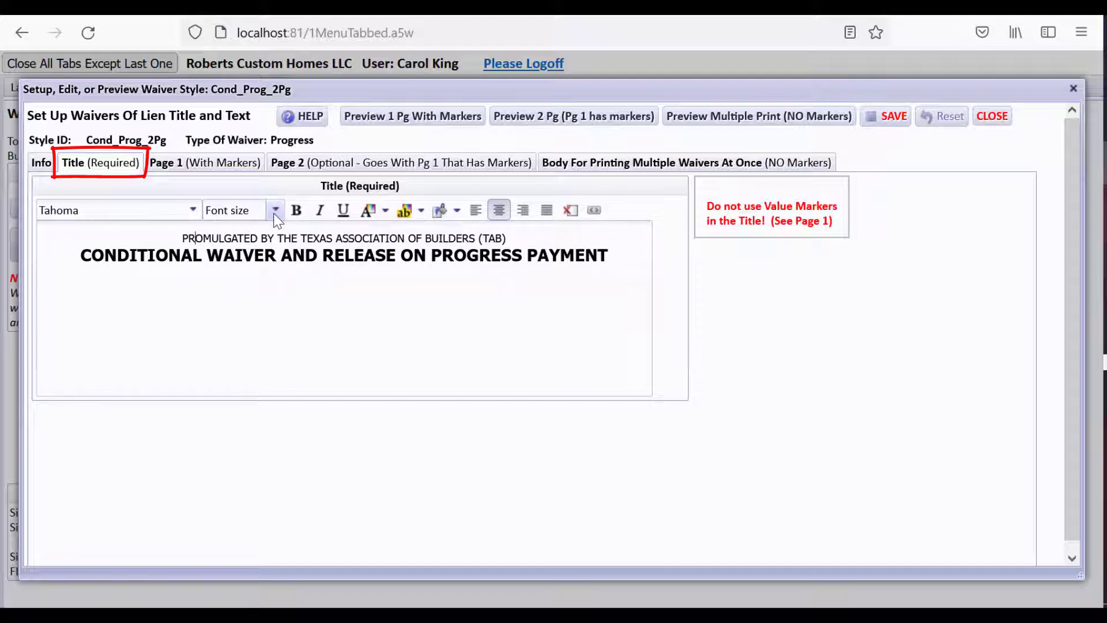
click(283, 253)
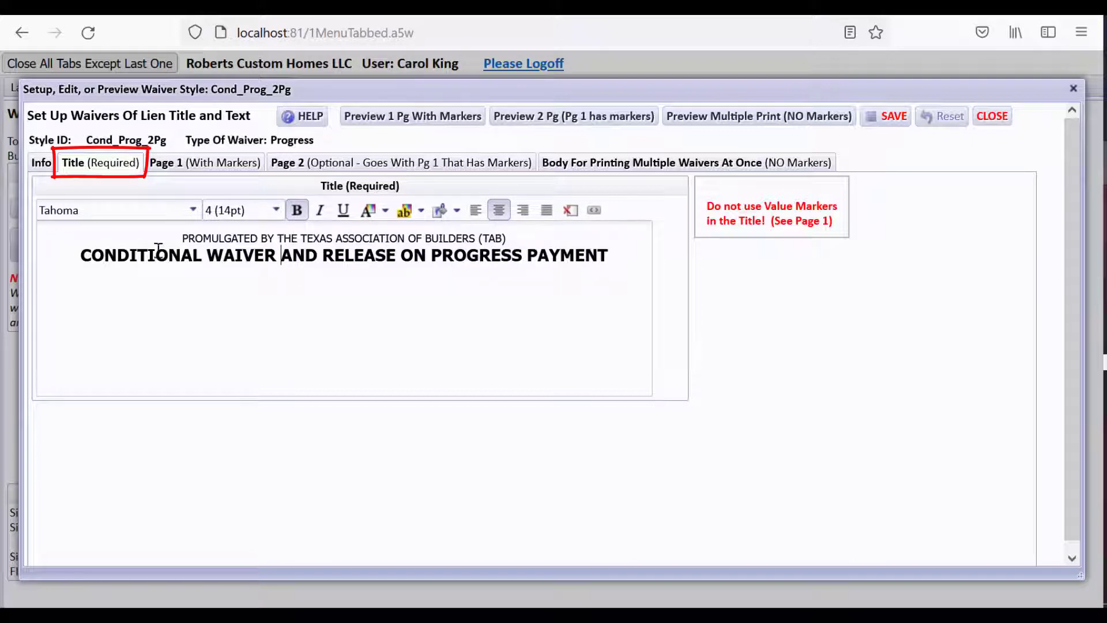
drag(90, 256, 618, 249)
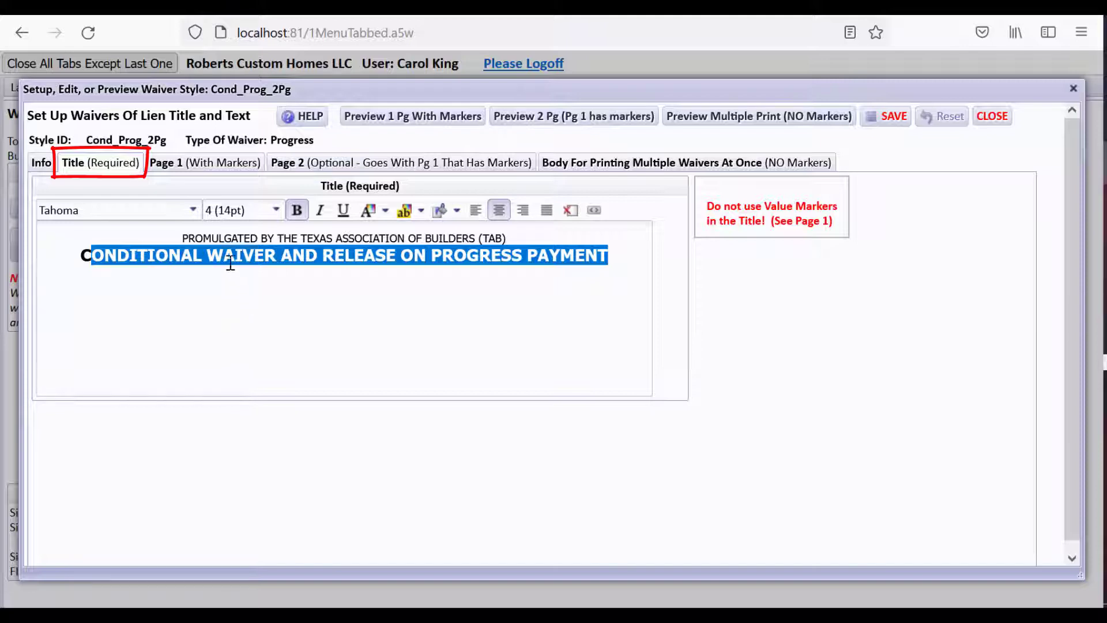
Show Cond_Prog_2Pg's Page 1 (With Markers) body with ***CheckAmount*** and ***VendorName*** markers.
click(211, 167)
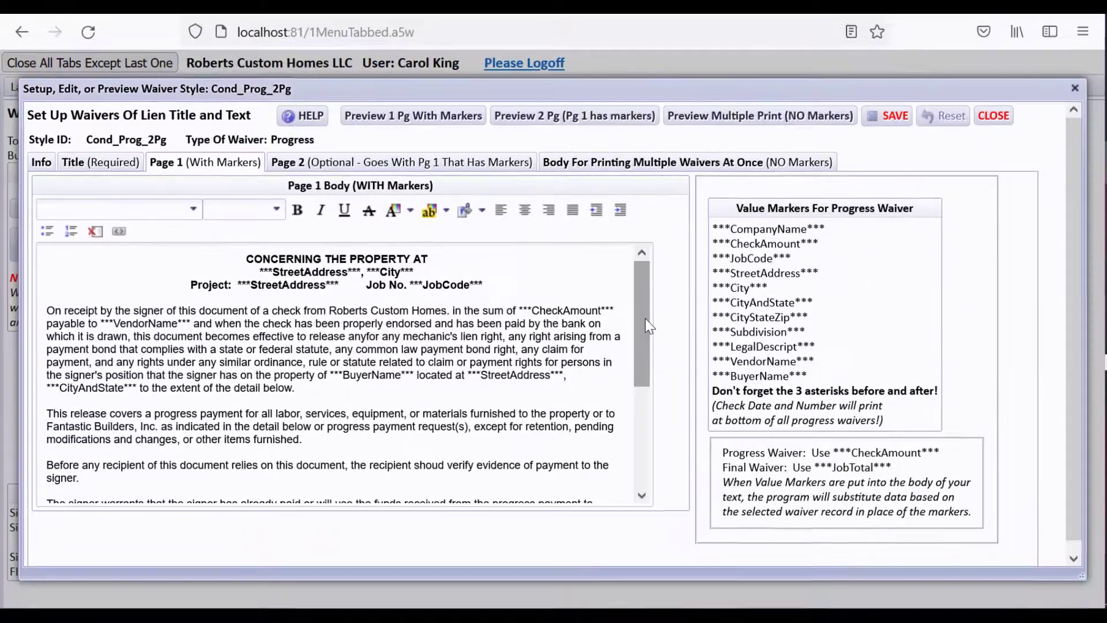
mouse_move(882, 285)
mouse_down()
mouse_move(894, 425)
mouse_move(880, 268)
mouse_up()
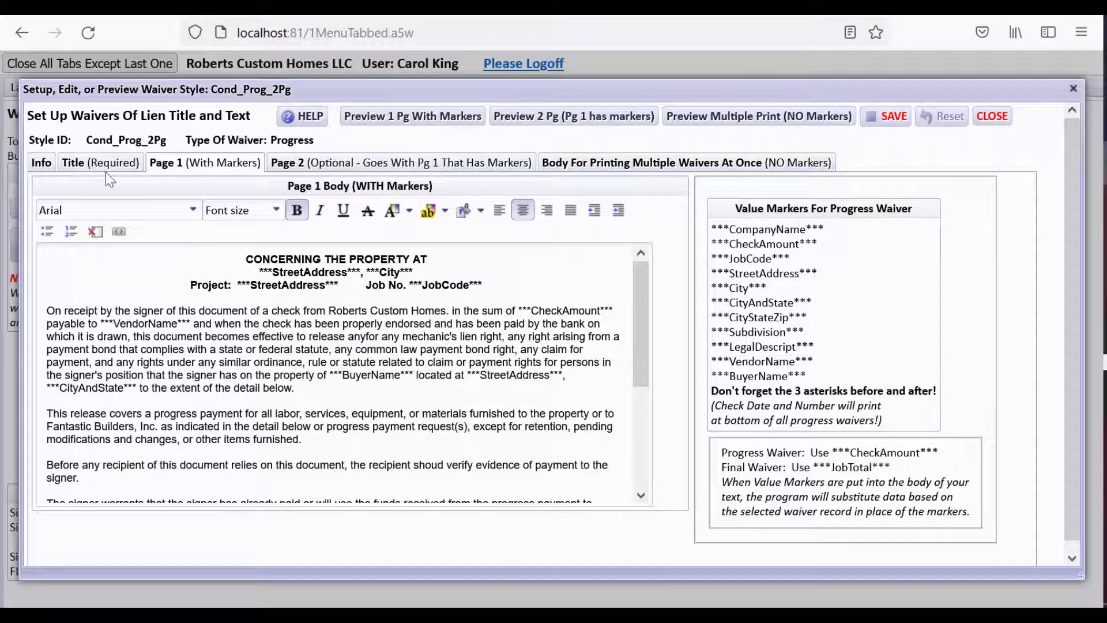
Look over the notary Page 2 body, then the marker-free multiple-waivers body.
click(436, 169)
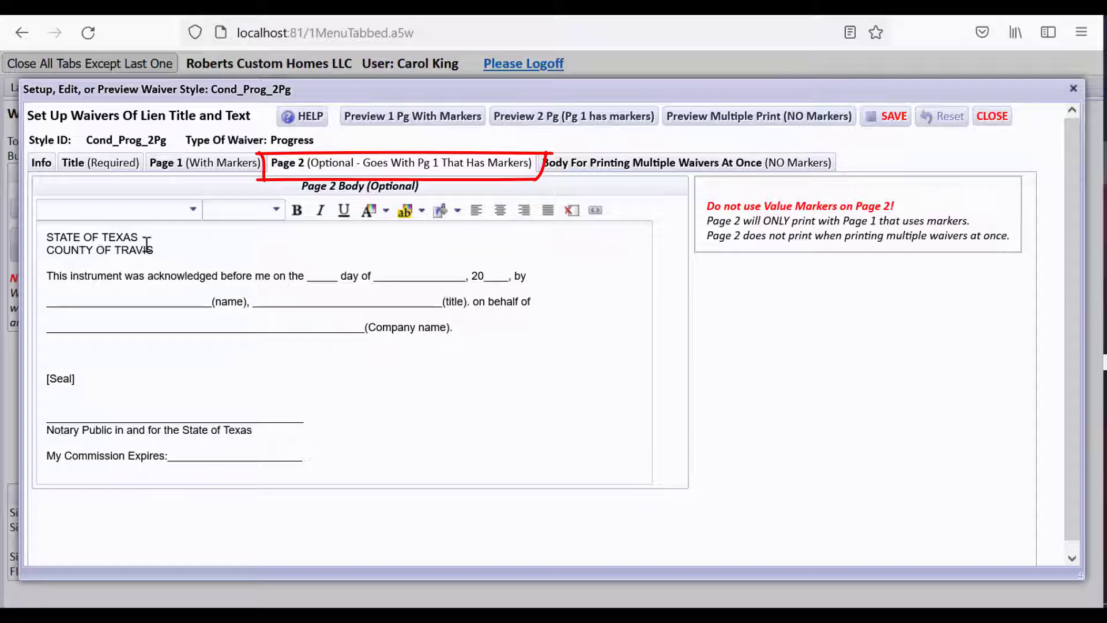
click(573, 164)
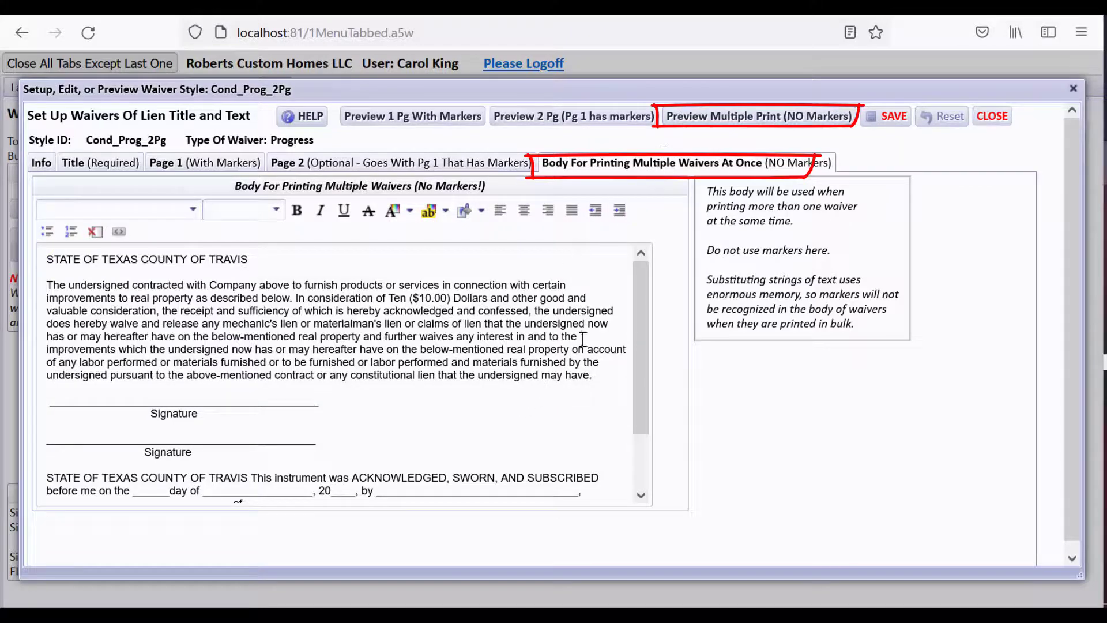
drag(635, 274, 631, 247)
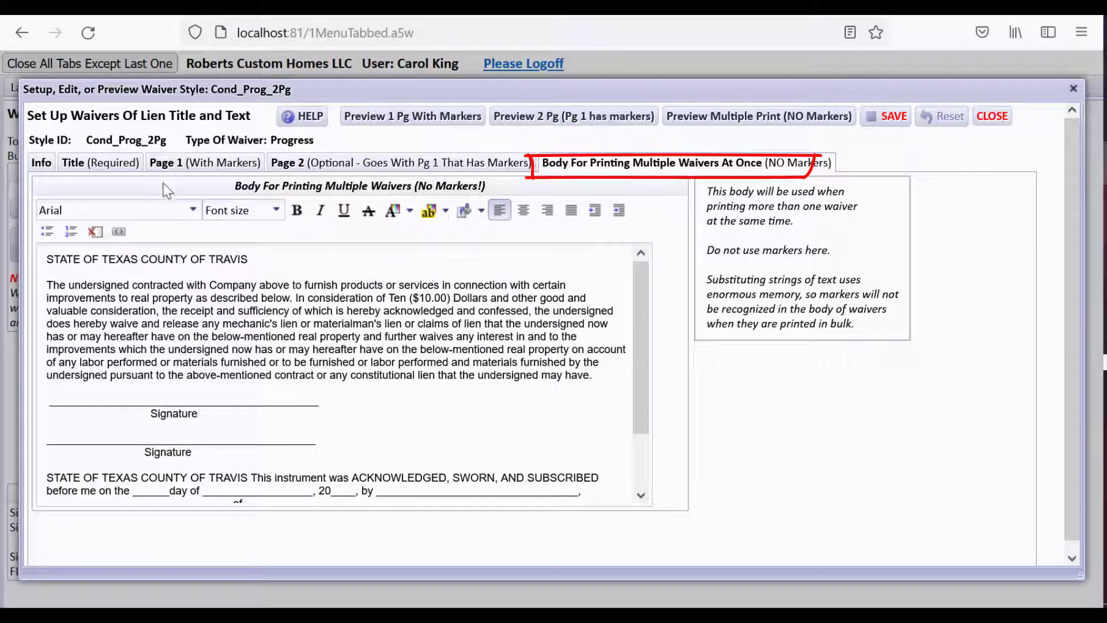
From Page 1, generate the 2-page preview with markers filled as tmpC816.pdf.
click(174, 168)
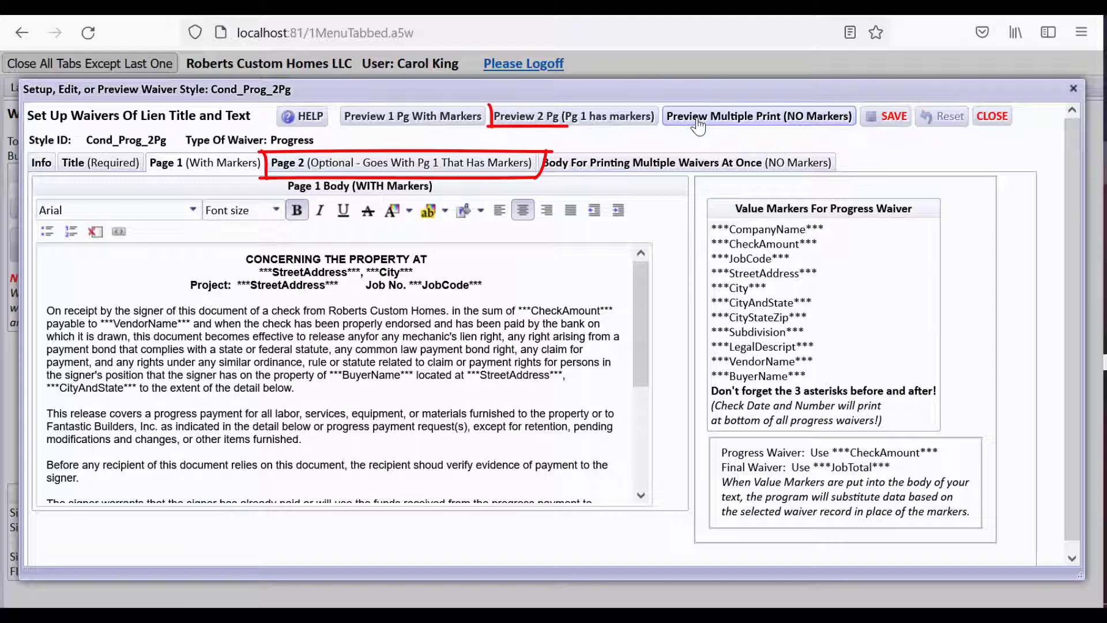
click(547, 117)
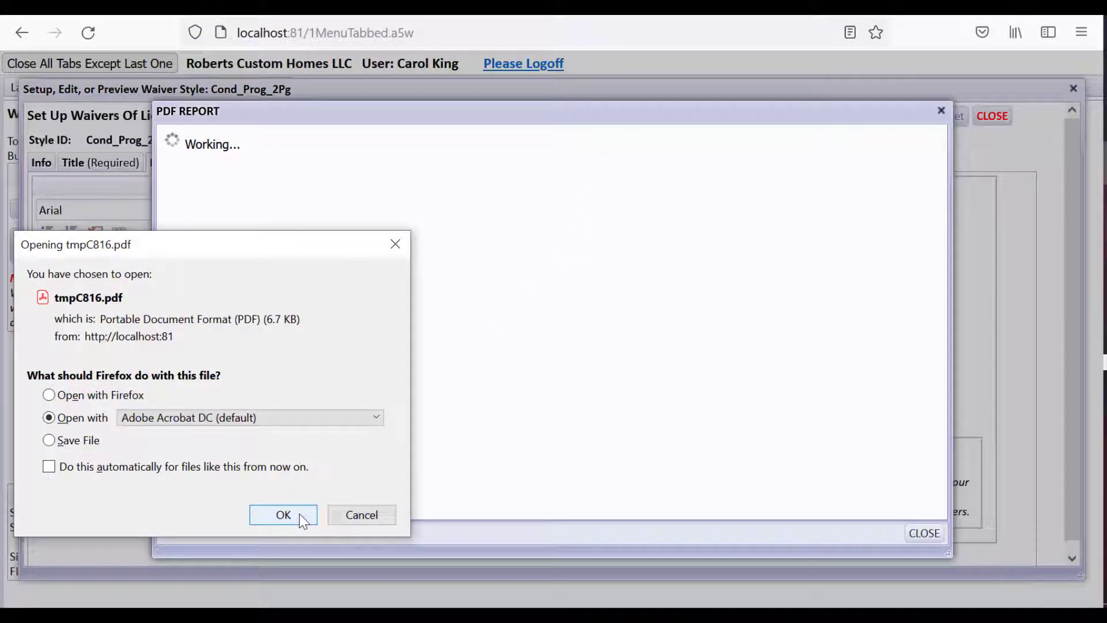
Review the PDF in Acrobat showing $555.55 and ABC Trades, then close the preview.
click(300, 515)
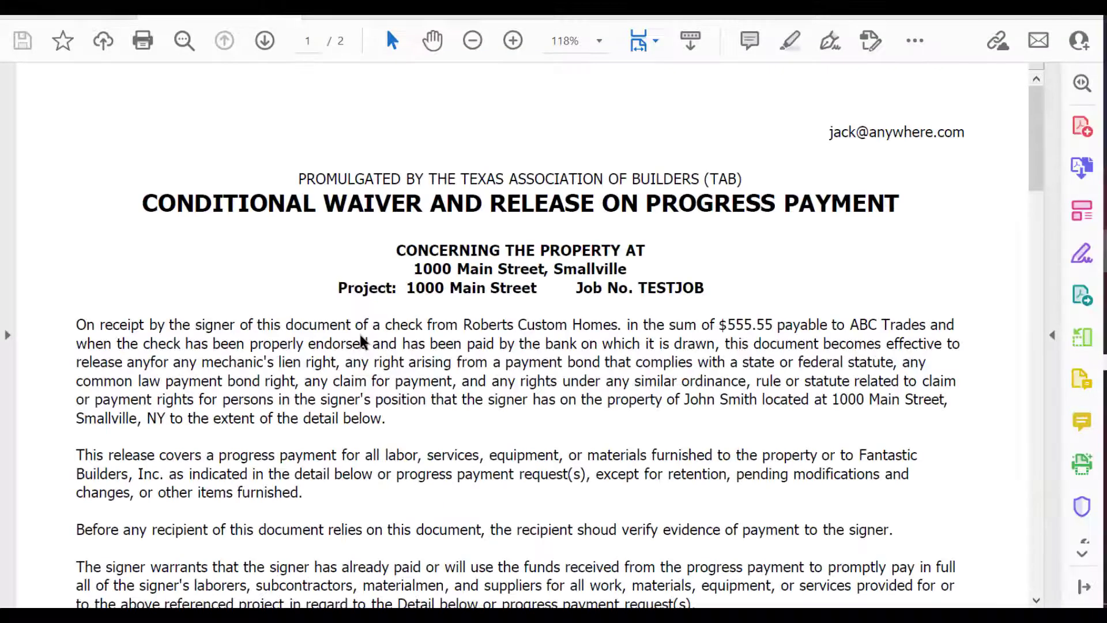
scroll(609, 283, down, 1)
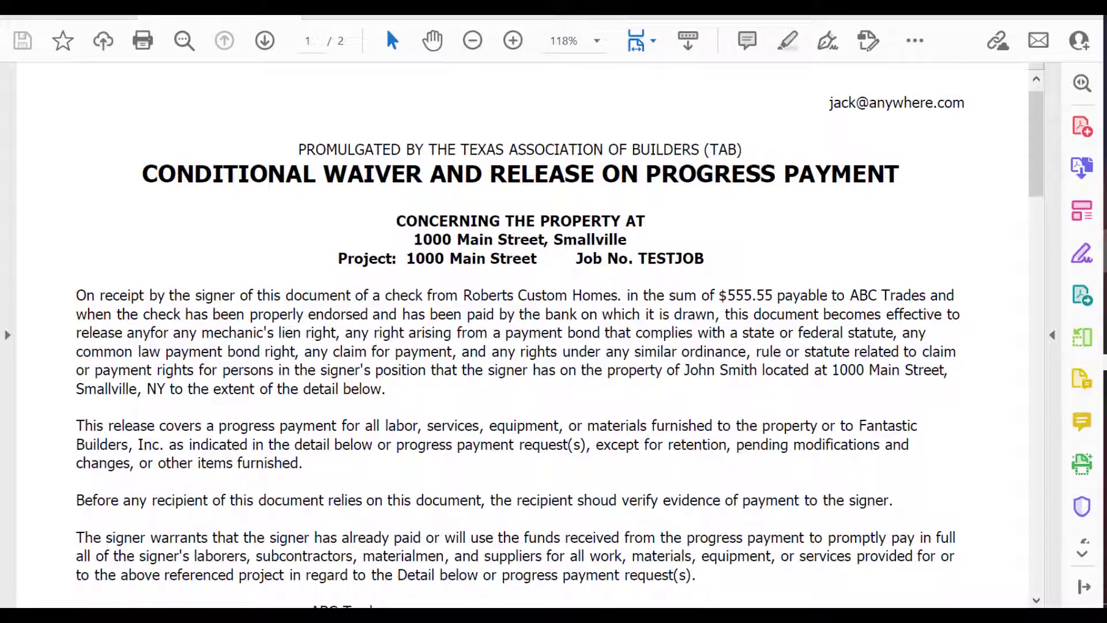
double_click(492, 7)
drag(491, 7, 1086, 93)
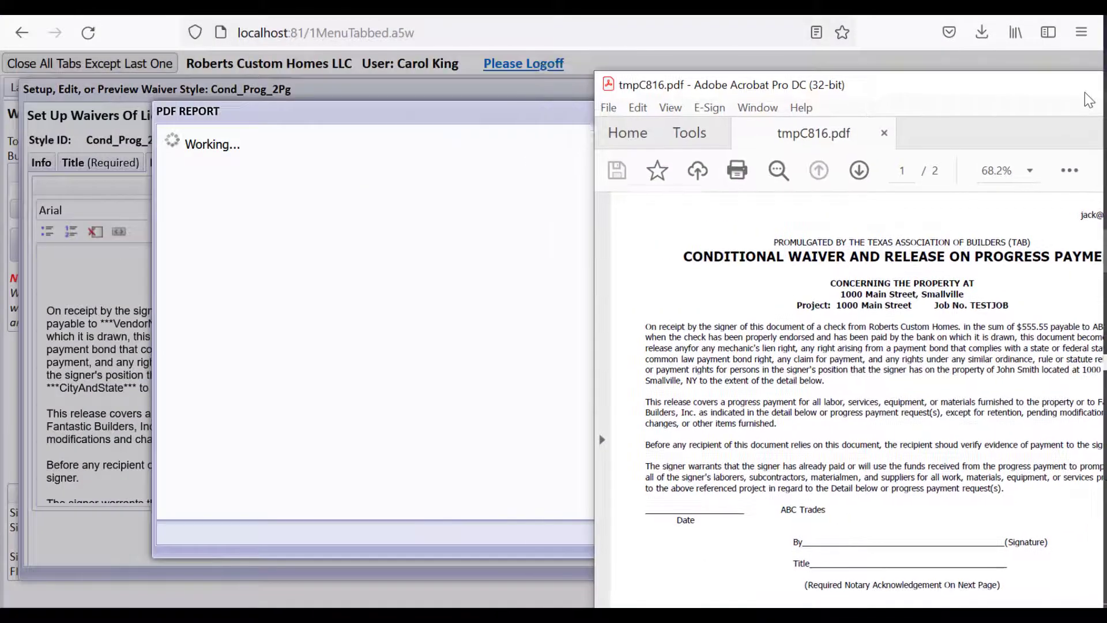
click(556, 136)
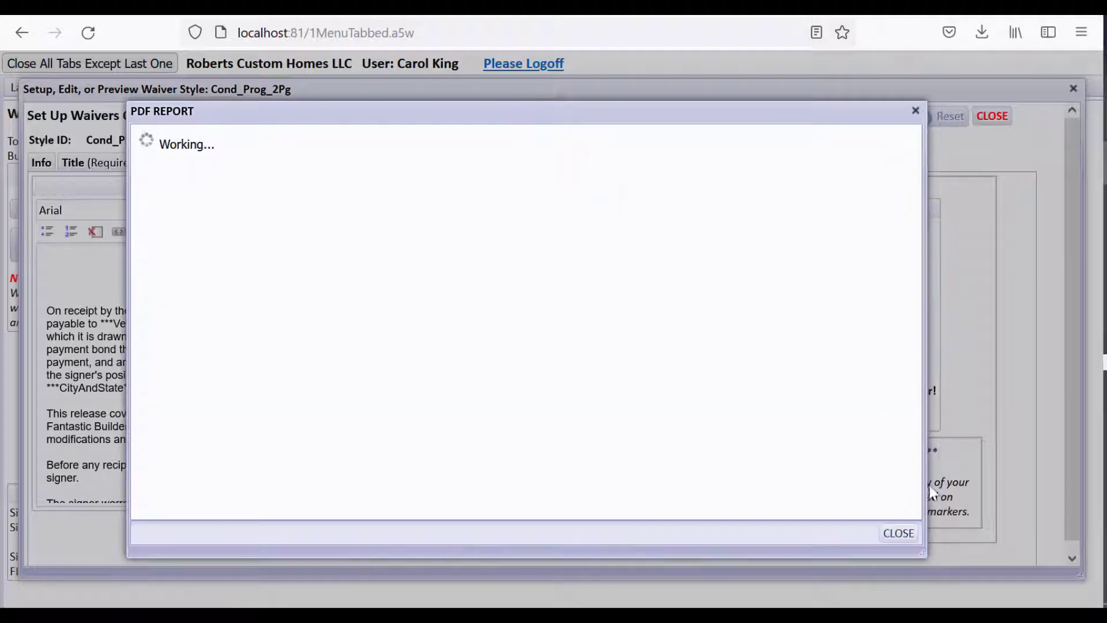
click(898, 533)
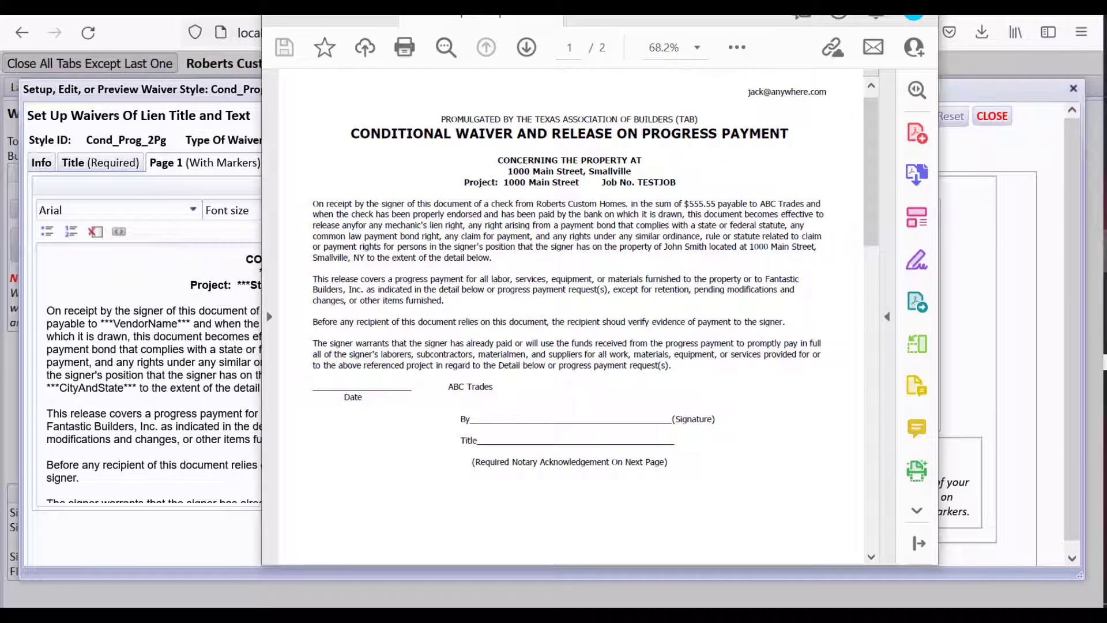
key(Escape)
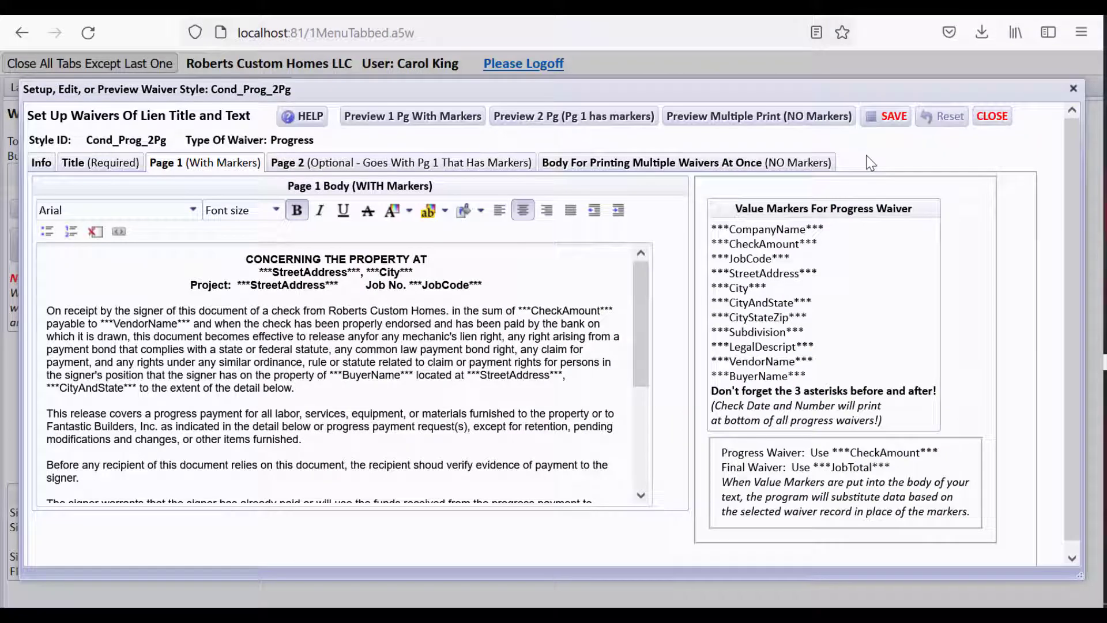
Close Cond_Prog_2Pg, check Cond_Final_2Pg's Page 1 using ***JobTotal***, then close that setup.
click(992, 116)
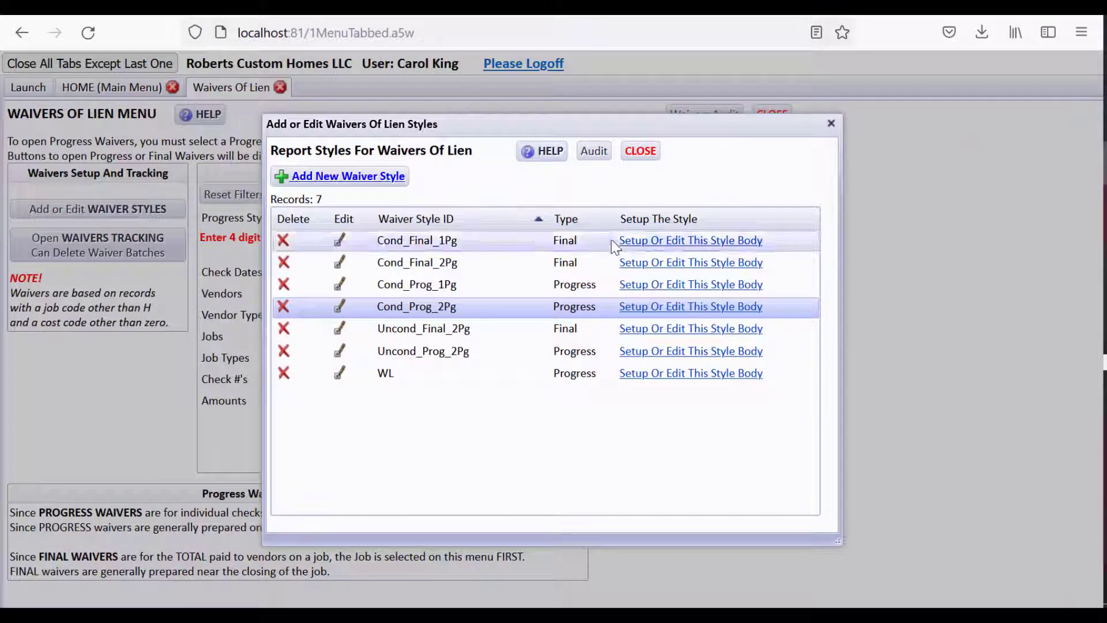
click(640, 262)
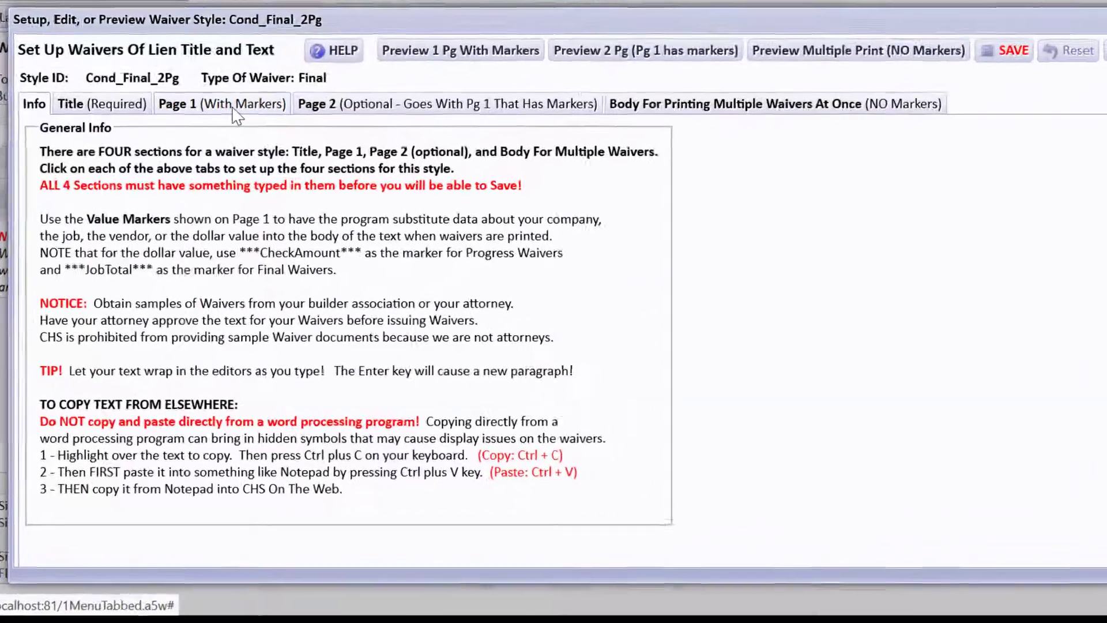
click(236, 111)
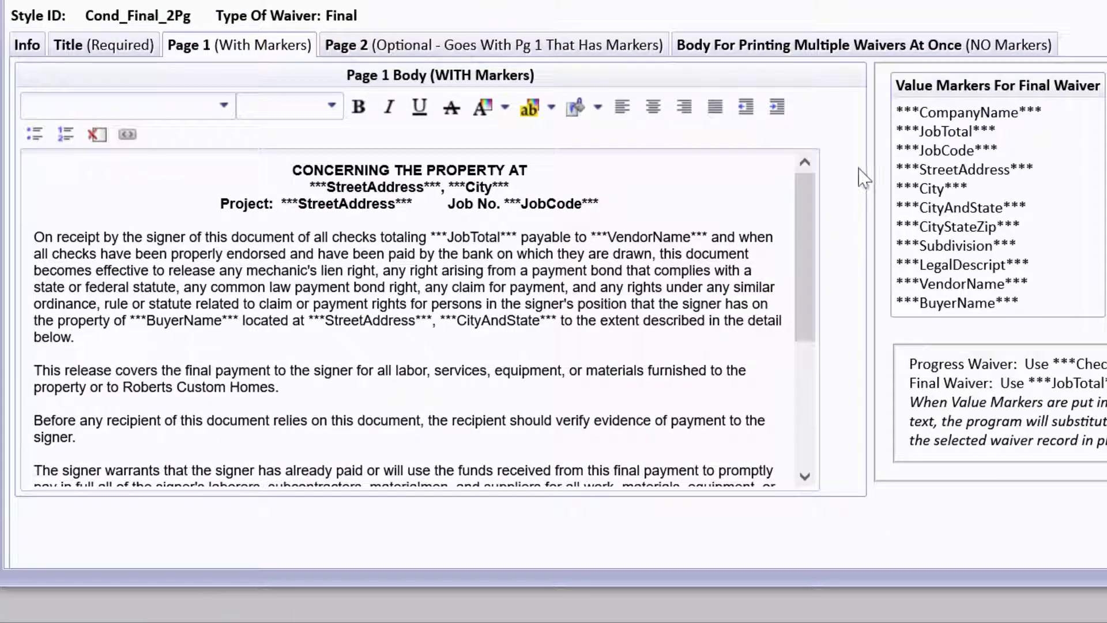
mouse_move(892, 120)
mouse_down()
mouse_move(1018, 144)
mouse_move(899, 121)
mouse_move(1021, 121)
mouse_up()
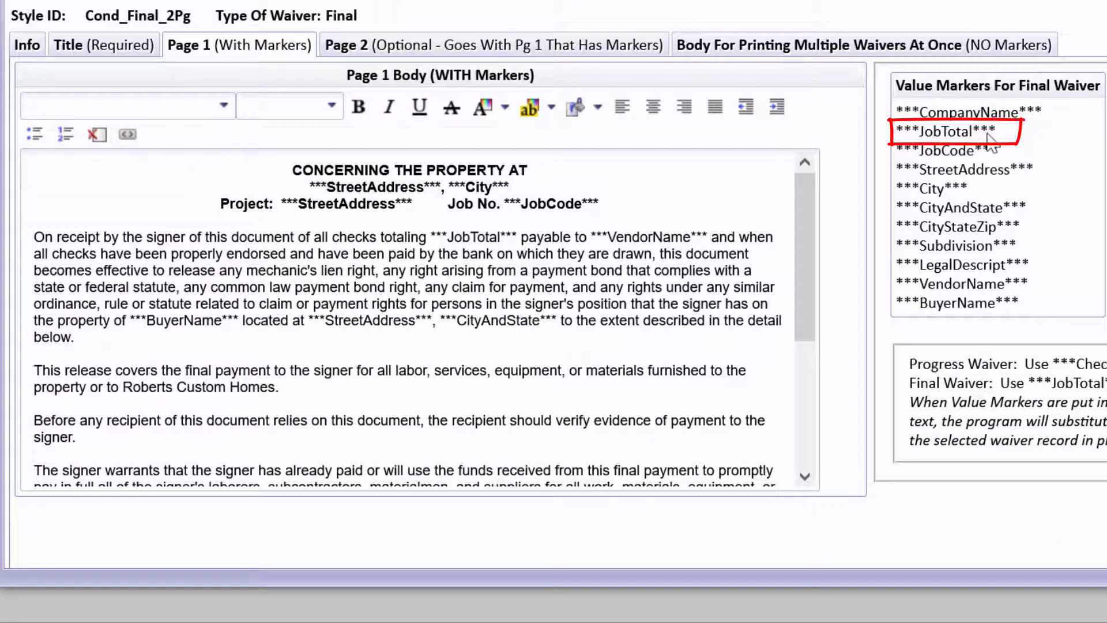
mouse_move(426, 221)
mouse_down()
mouse_move(526, 226)
mouse_move(428, 220)
mouse_up()
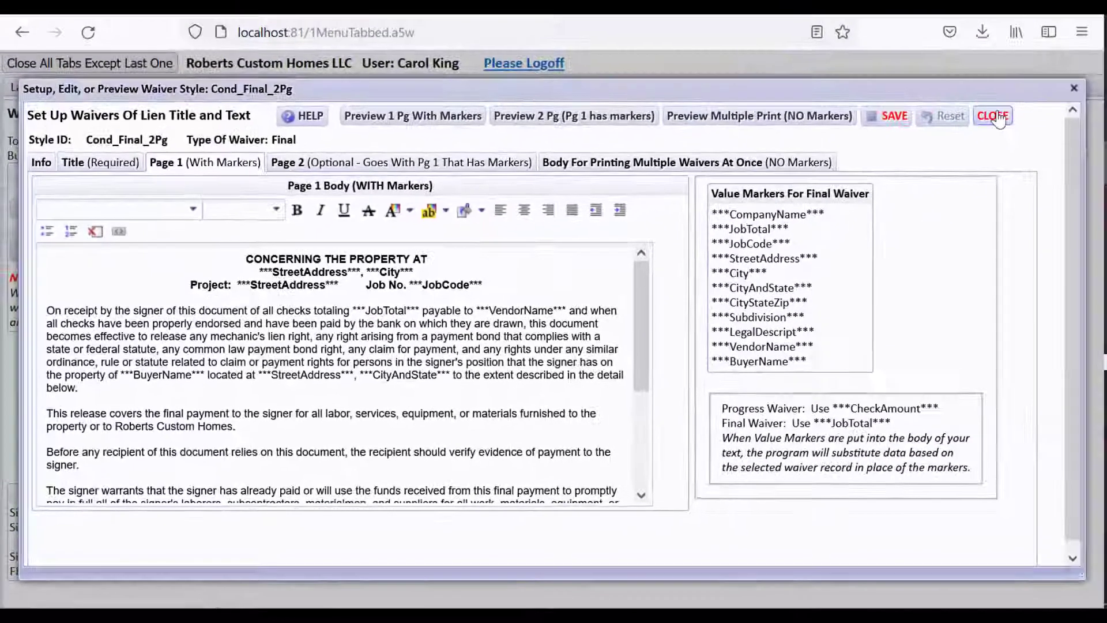
click(995, 115)
Close the Add or Edit Waivers Of Lien Styles dialog.
click(998, 114)
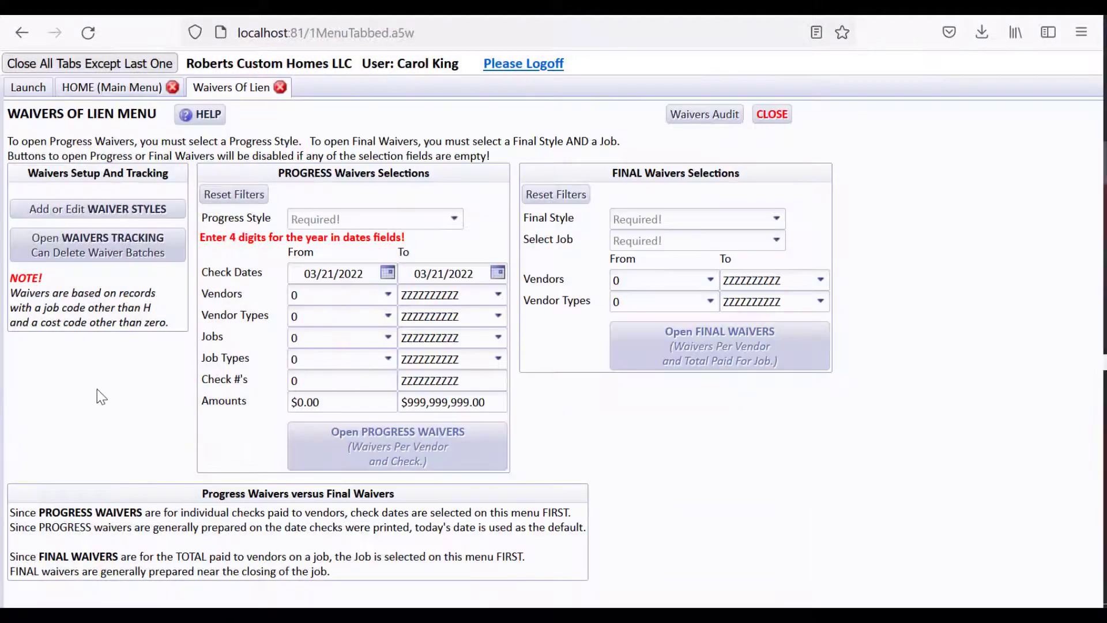